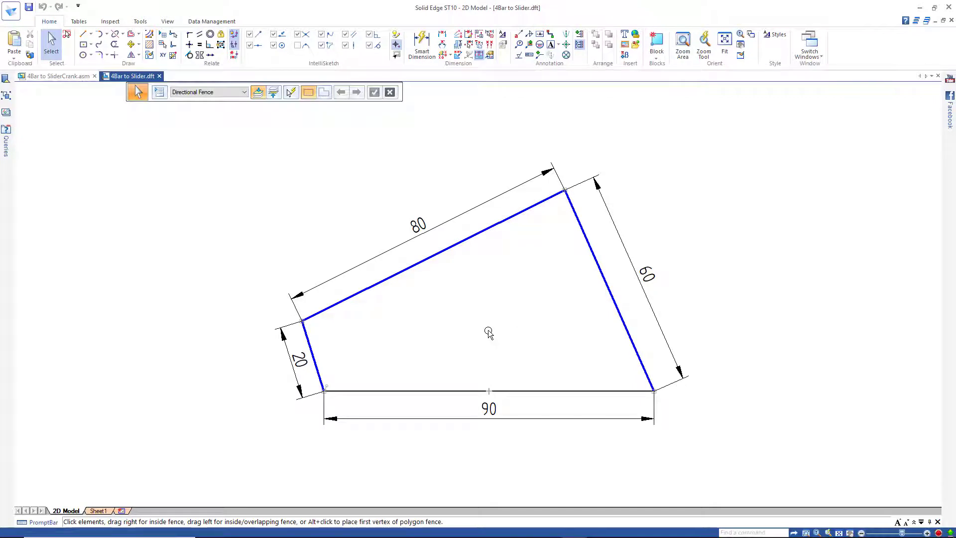
Delete the 60 link and its dimension from the four-bar sketch
{"action": "left_click", "coordinate": [581, 228]}
{"action": "left_click", "coordinate": [581, 228]}
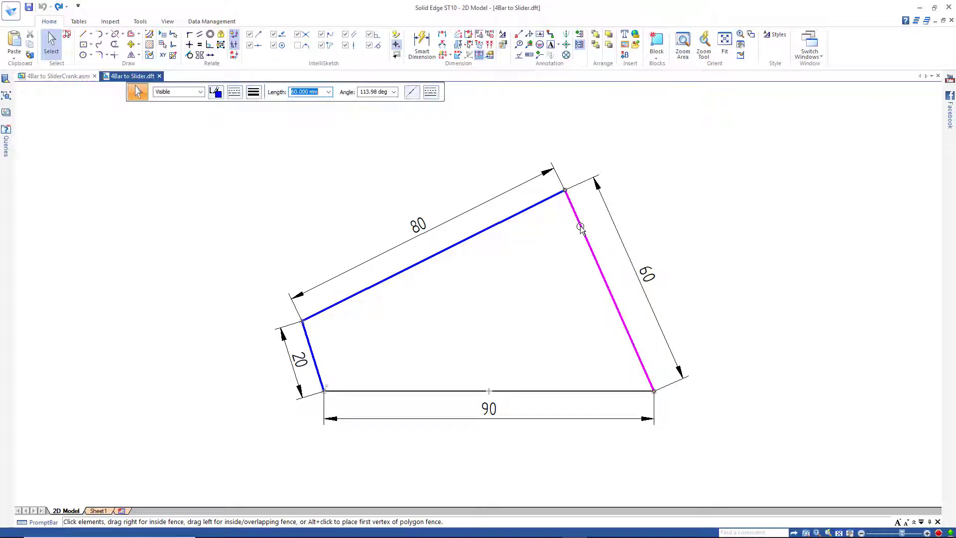
{"action": "key", "text": "Delete"}
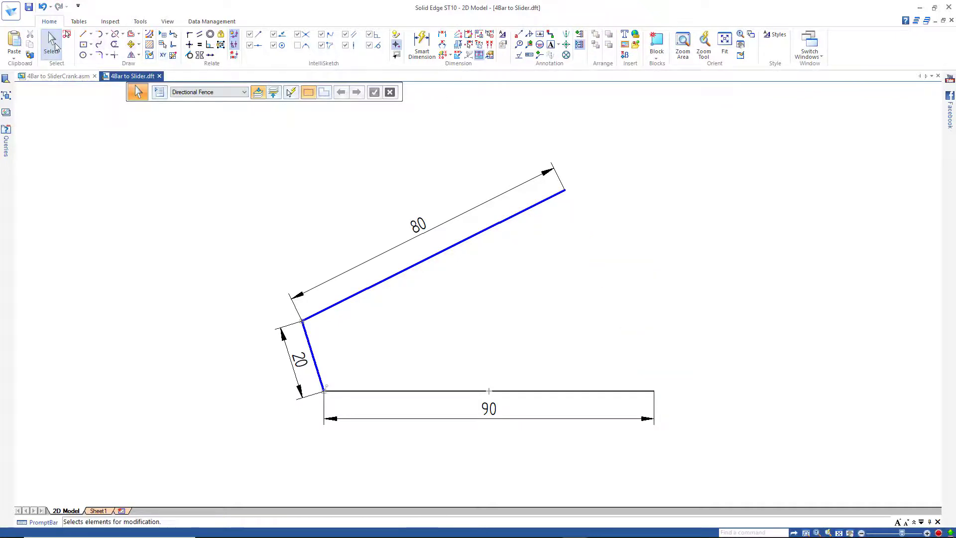
{"action": "left_click", "coordinate": [51, 42]}
Bring the 80 link's free end down level with the 90 line, then drag the 20 crank to test
{"action": "left_click", "coordinate": [558, 196]}
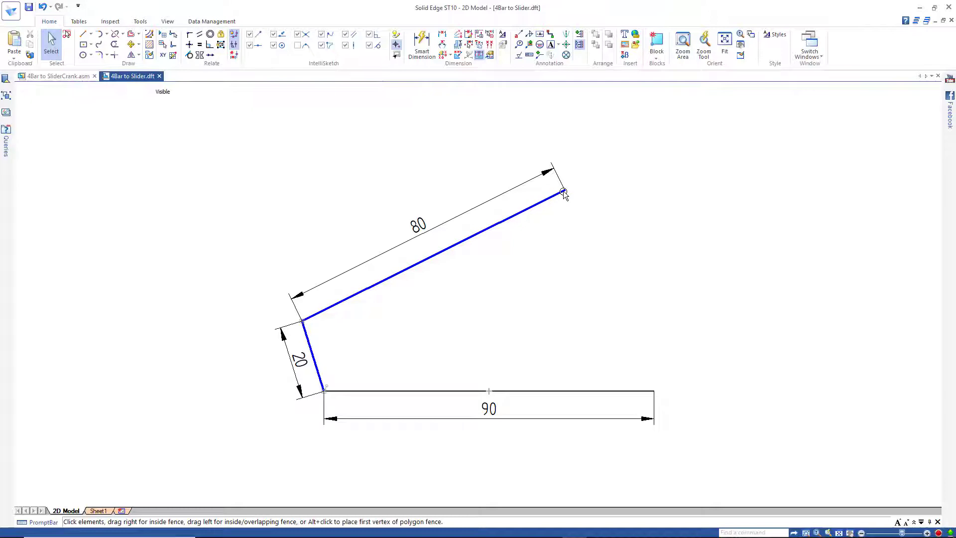
{"action": "left_click_drag", "start_coordinate": [564, 193], "coordinate": [575, 380]}
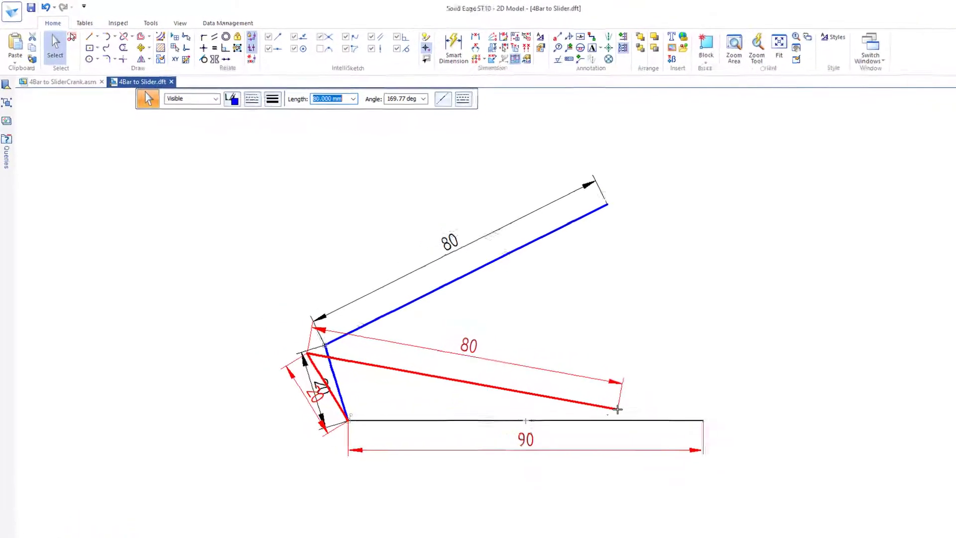
{"action": "left_click_drag", "start_coordinate": [618, 409], "coordinate": [617, 410]}
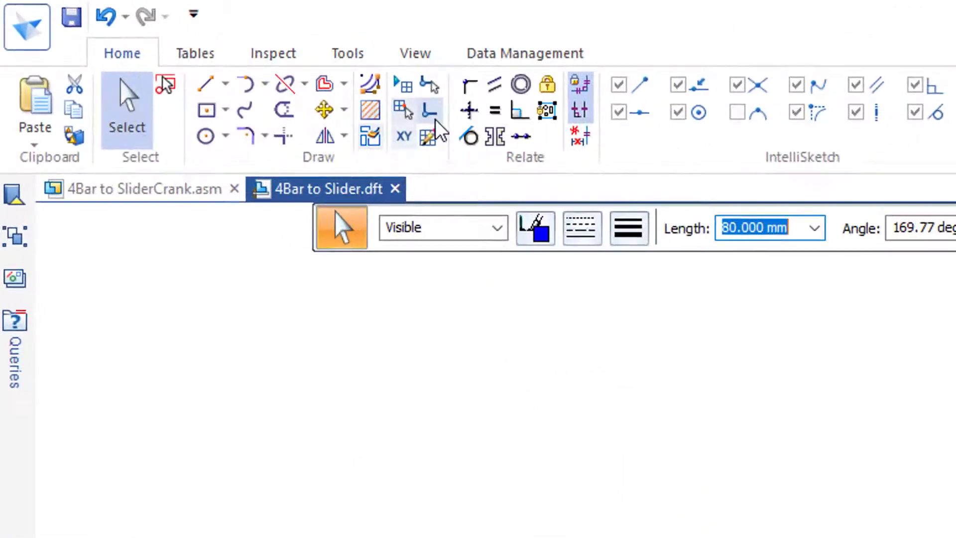
{"action": "left_click", "coordinate": [471, 112]}
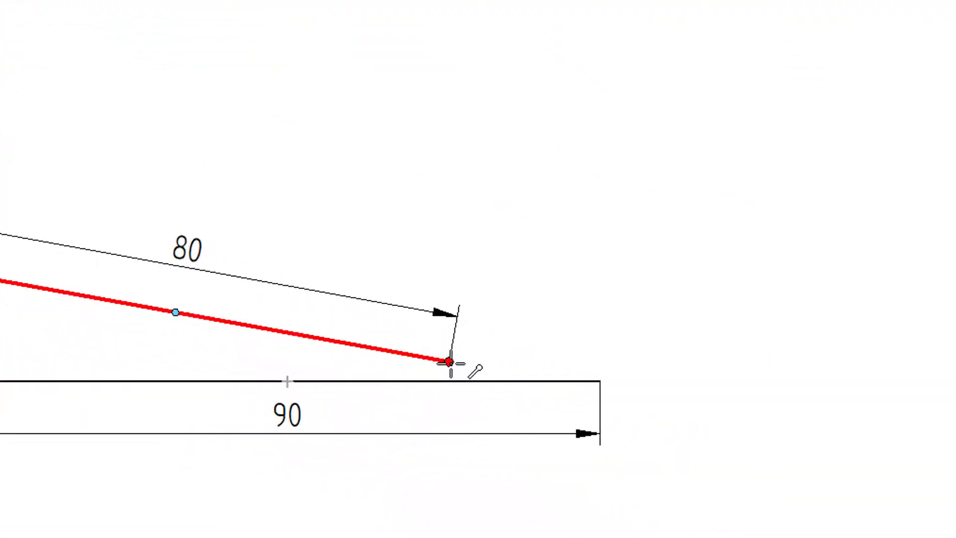
{"action": "left_click", "coordinate": [550, 397]}
{"action": "left_click", "coordinate": [605, 383]}
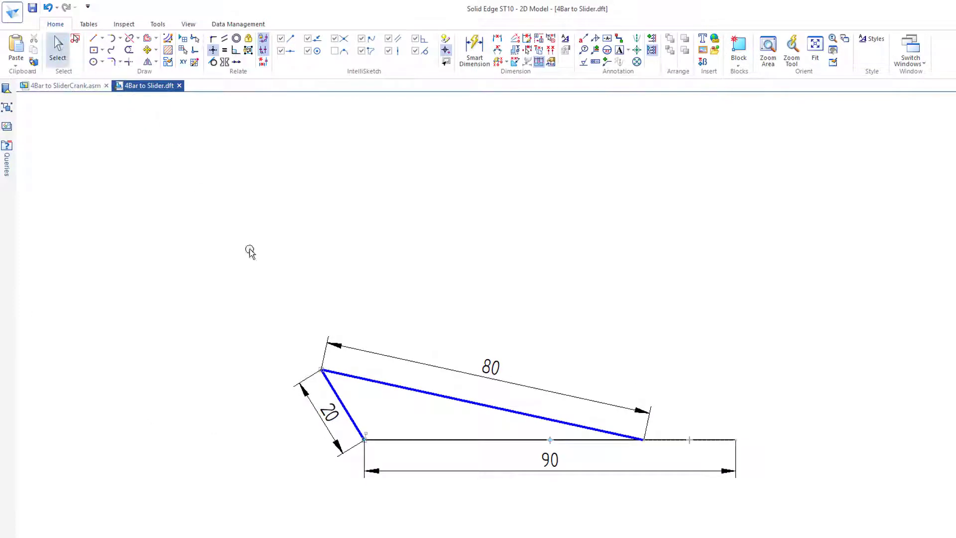
{"action": "left_click", "coordinate": [331, 387]}
{"action": "left_click_drag", "start_coordinate": [348, 362], "coordinate": [346, 329]}
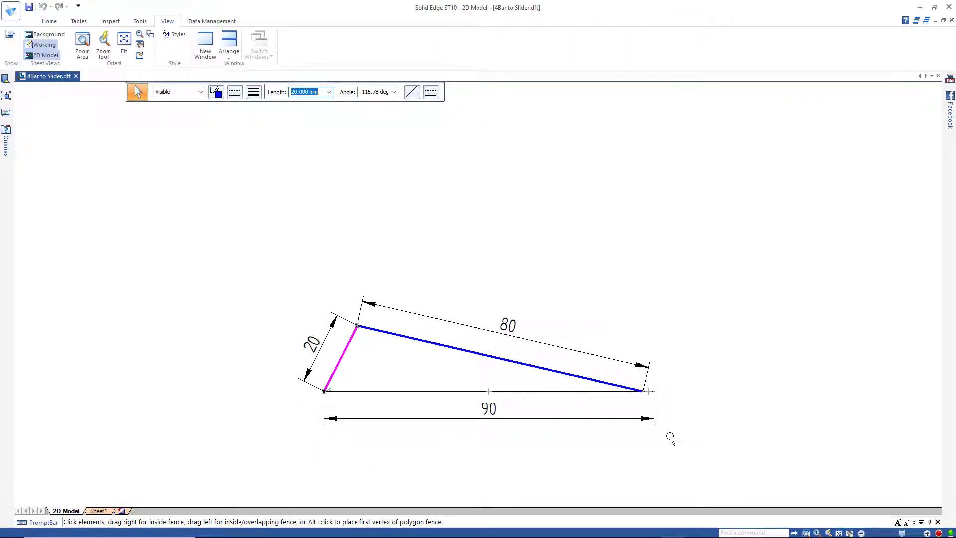
Close the sketch and open 4Bar to SliderCrank.asm from its ClassFiles folder
{"action": "left_click", "coordinate": [952, 21]}
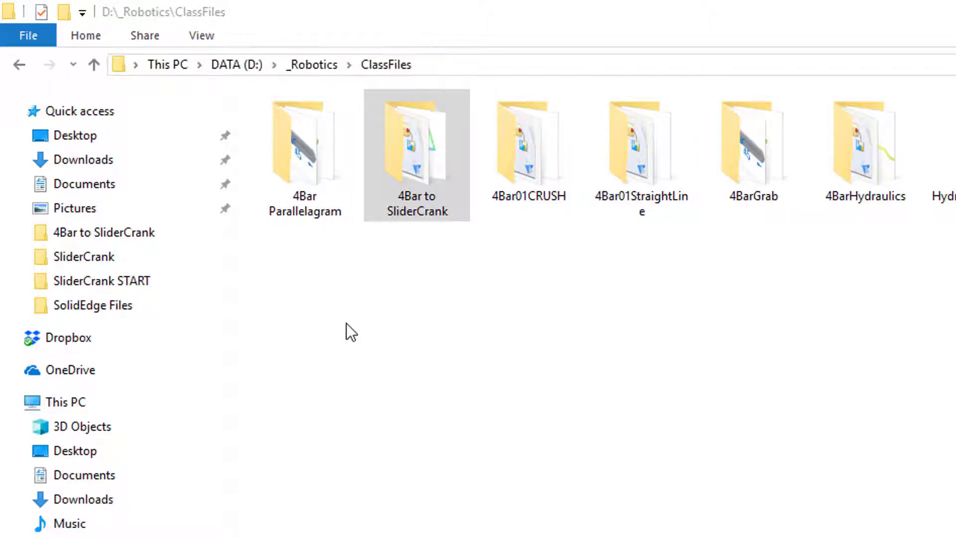
{"action": "left_click", "coordinate": [391, 209]}
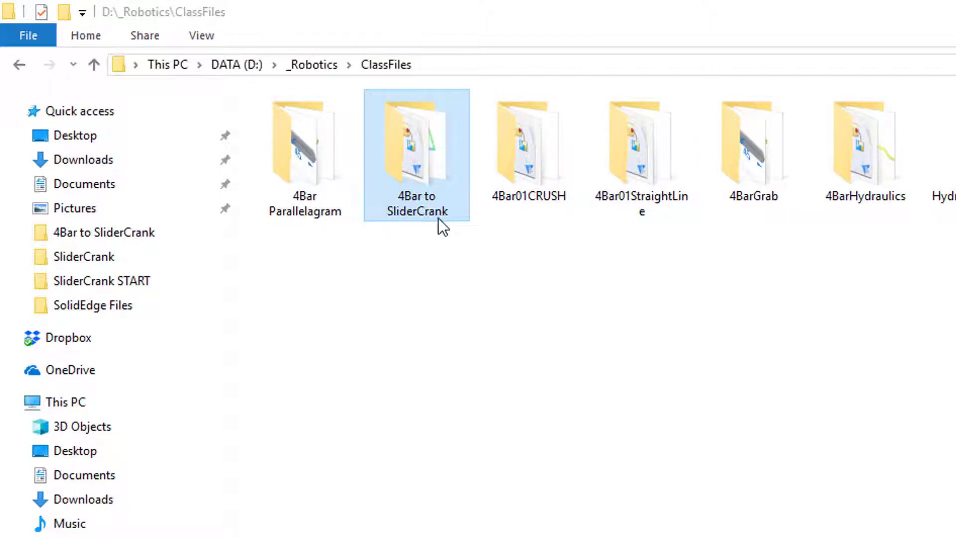
{"action": "left_click", "coordinate": [423, 170]}
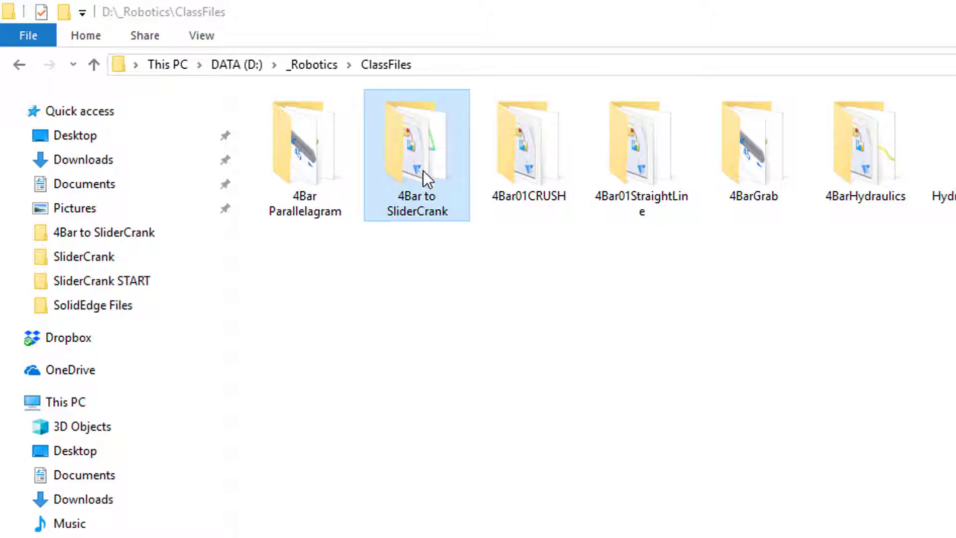
{"action": "double_click", "coordinate": [411, 145]}
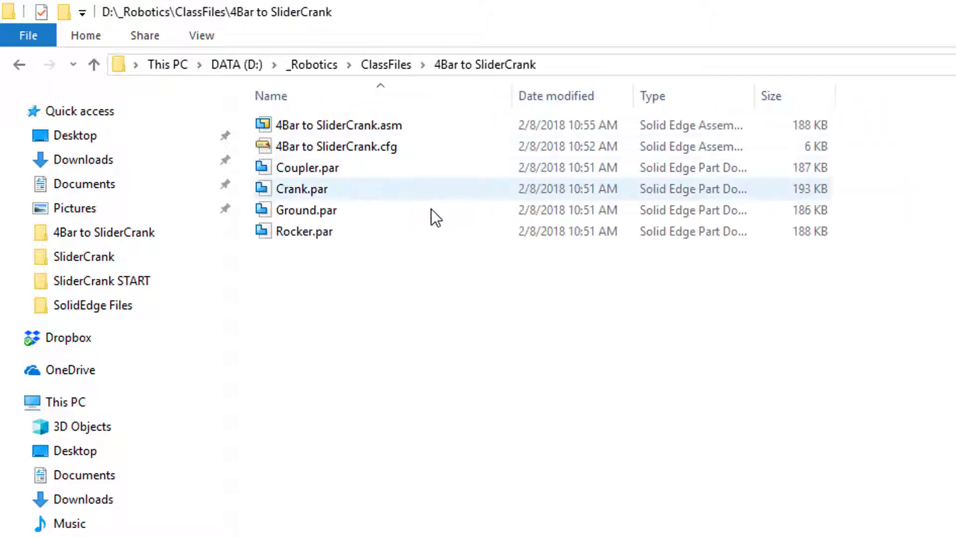
{"action": "double_click", "coordinate": [346, 124]}
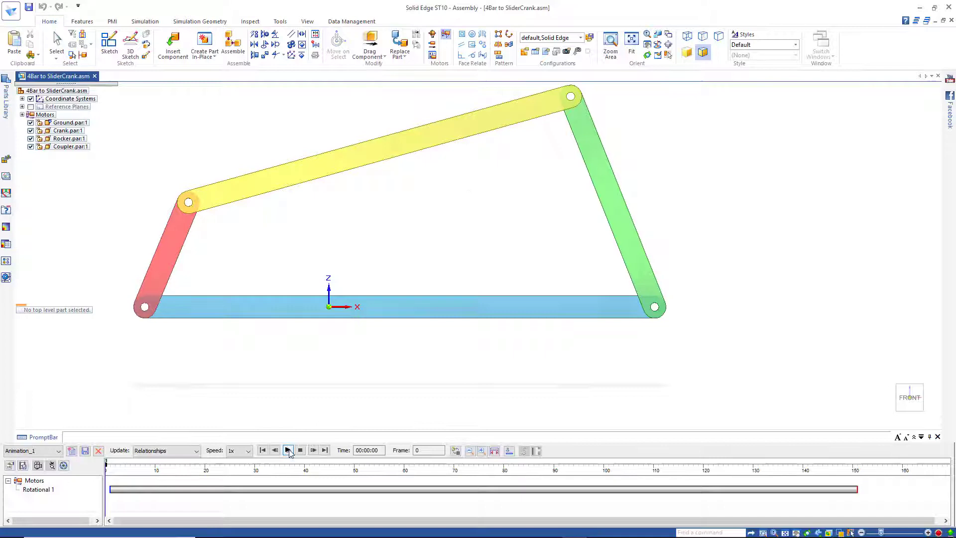
Play the four-bar motor animation, then delete Rocker.par from the assembly
{"action": "left_click", "coordinate": [289, 450]}
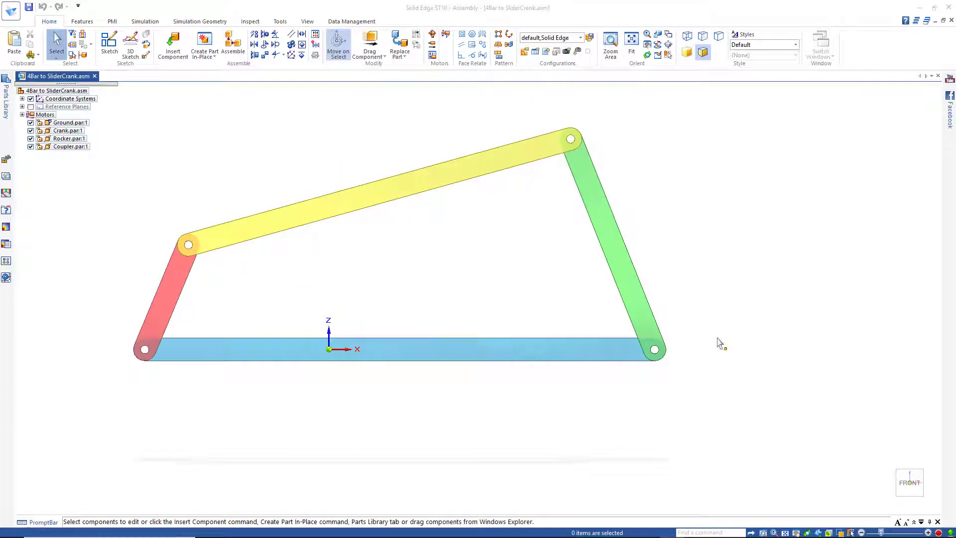
{"action": "left_click", "coordinate": [607, 229]}
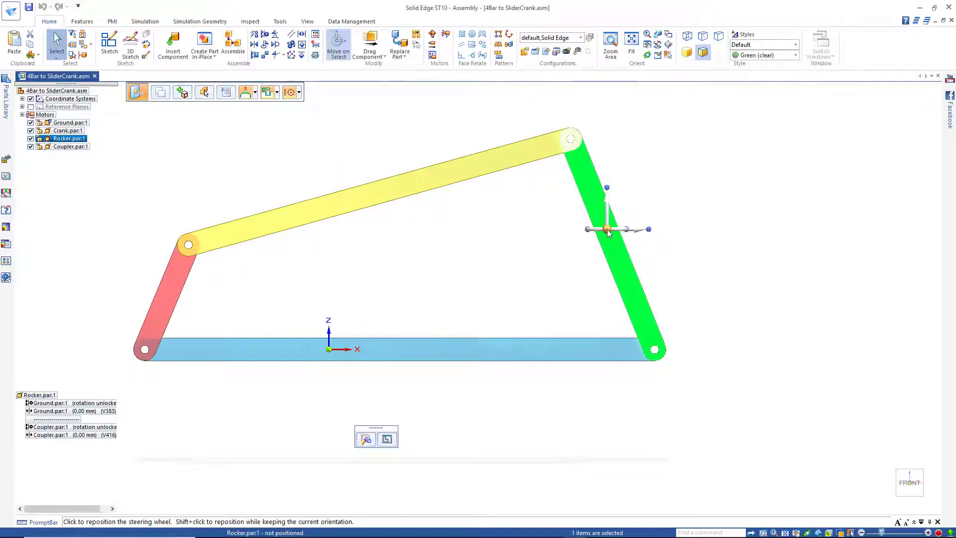
{"action": "key", "text": "Delete"}
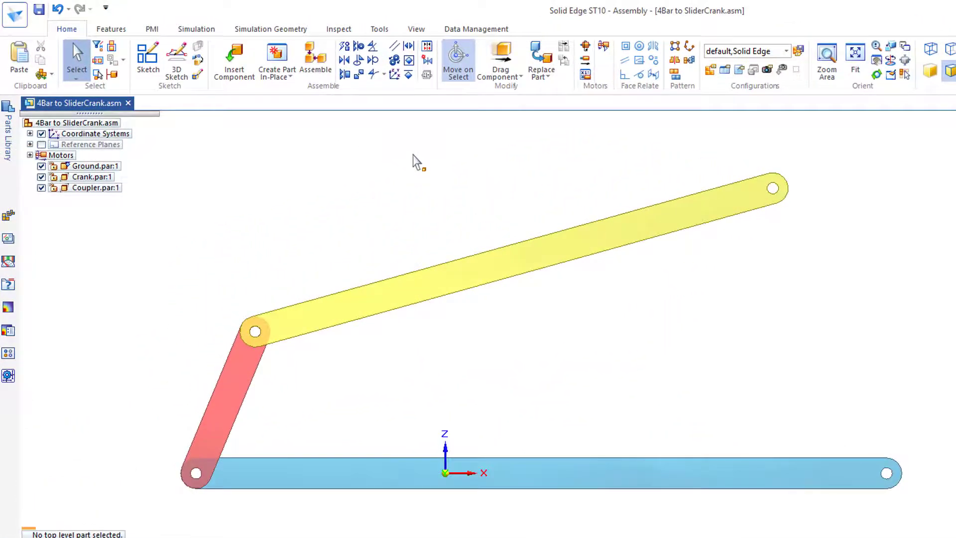
Create an in-place part with default options and save it as Slider.par
{"action": "left_click", "coordinate": [277, 62]}
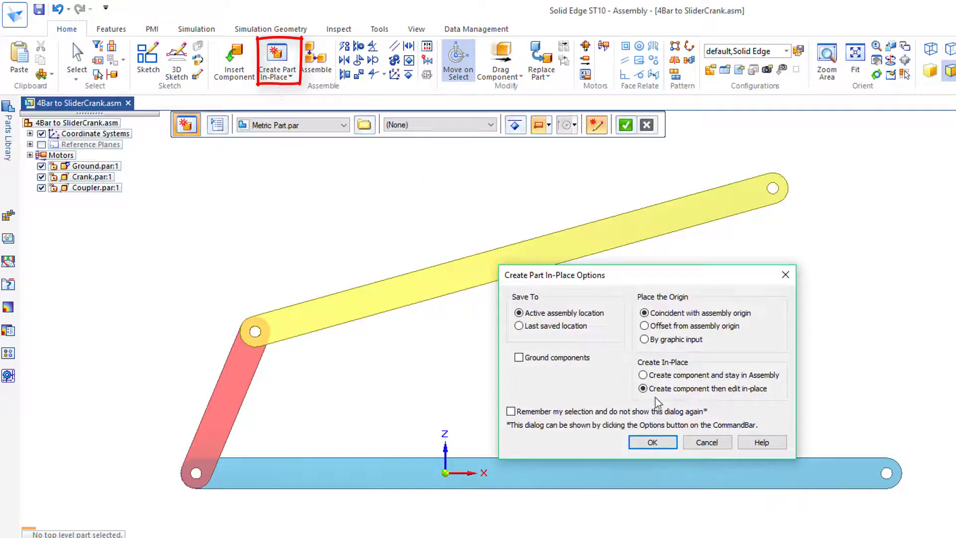
{"action": "left_click", "coordinate": [652, 442]}
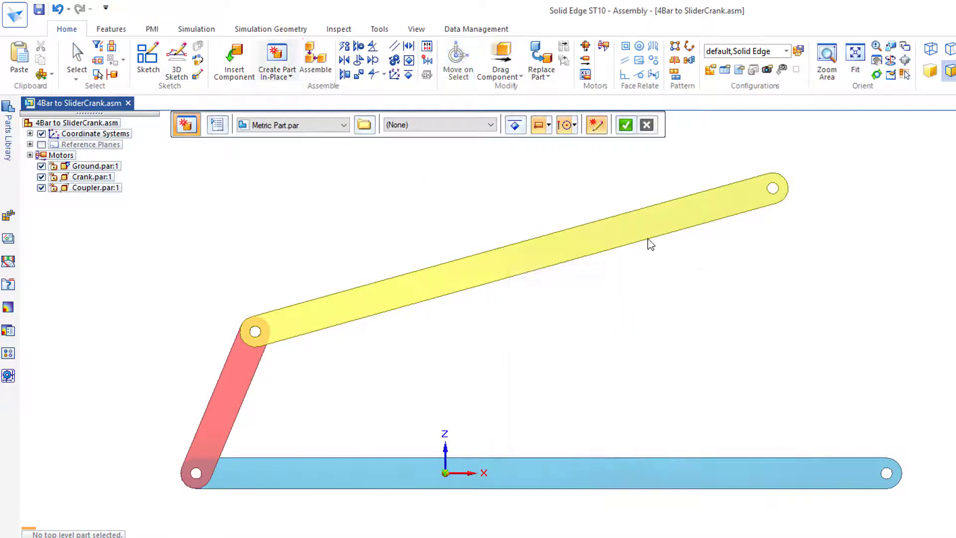
{"action": "left_click", "coordinate": [626, 126]}
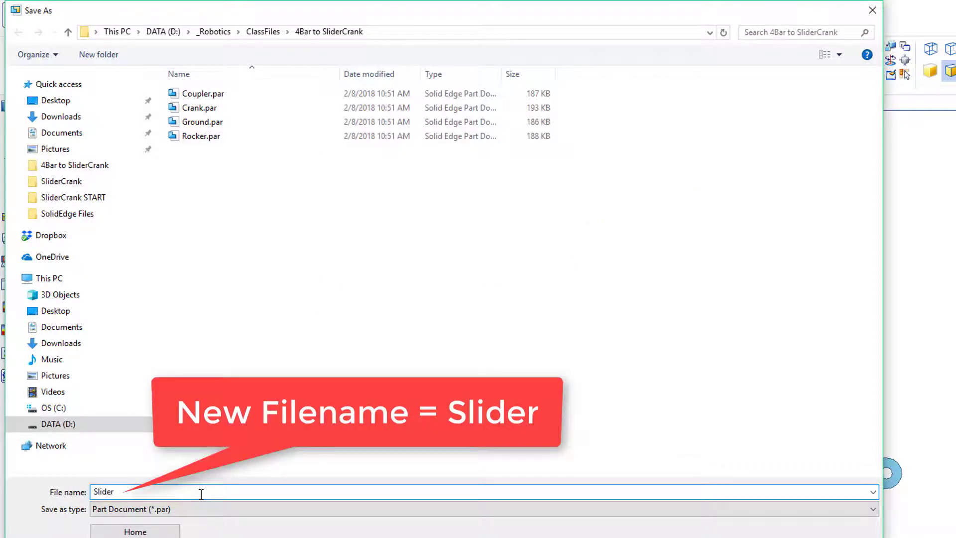
{"action": "key", "text": "Return"}
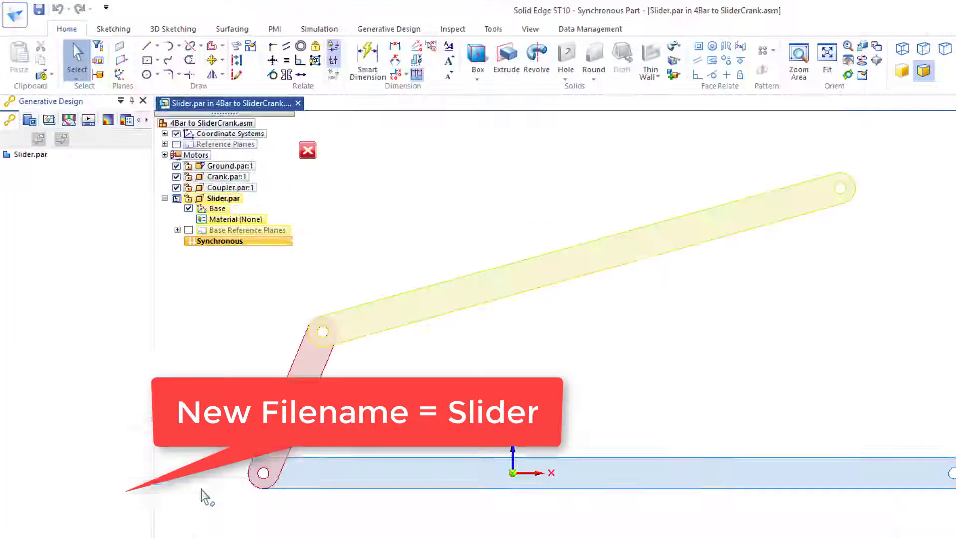
Project the coupler's end hole into the Slider sketch
{"action": "left_click", "coordinate": [148, 64]}
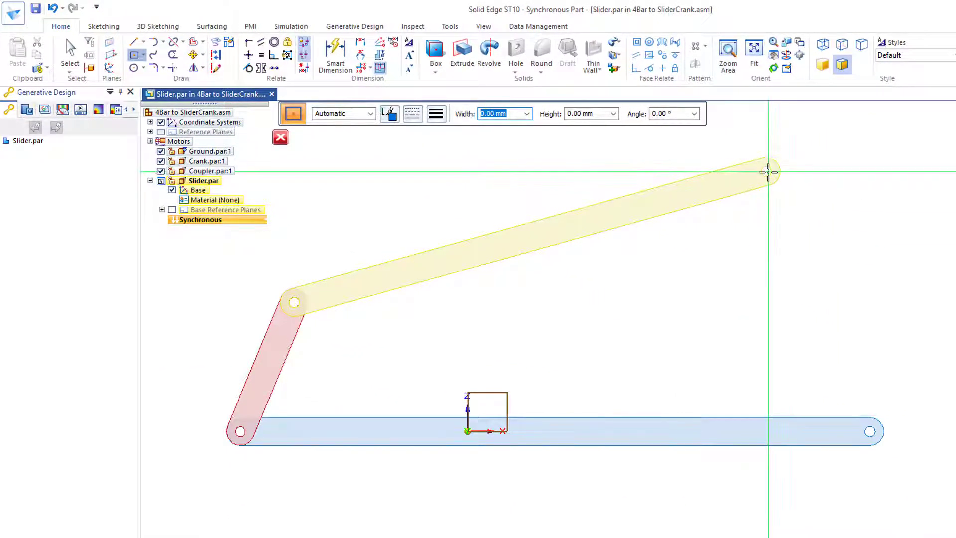
{"action": "left_click", "coordinate": [766, 172]}
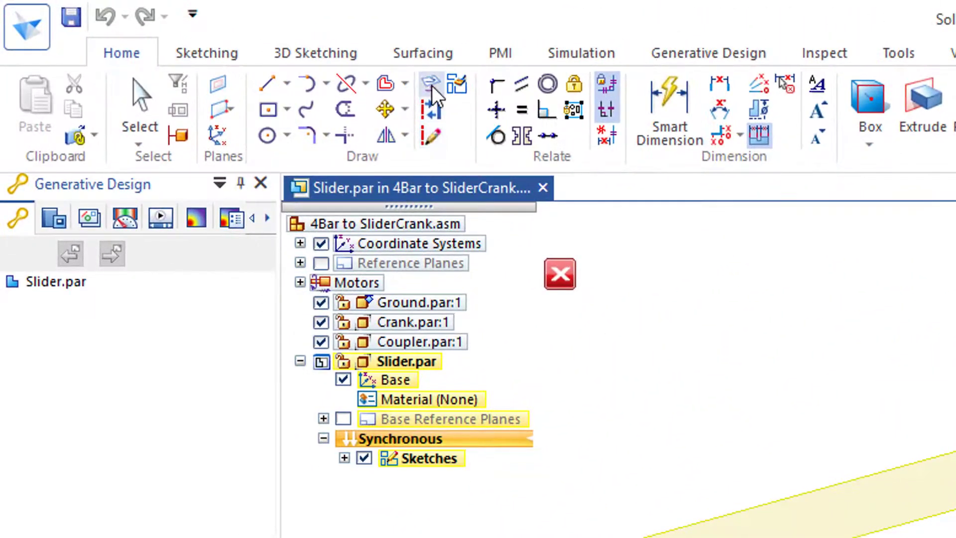
{"action": "left_click", "coordinate": [431, 88]}
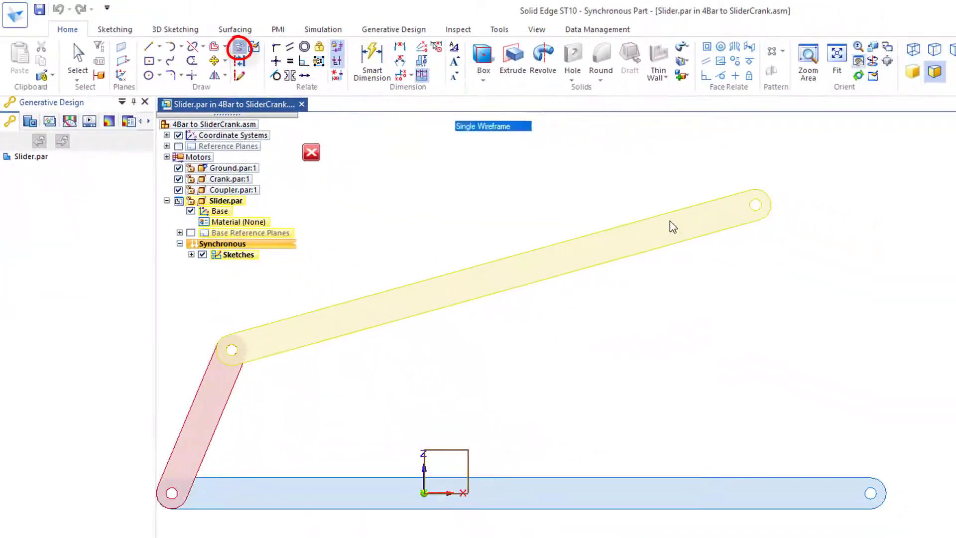
{"action": "left_click", "coordinate": [755, 208]}
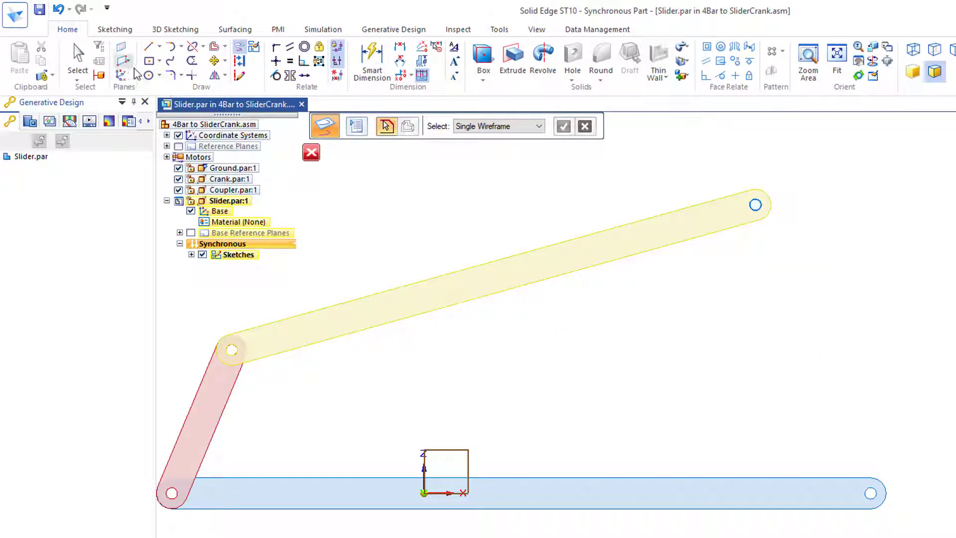
Draw a centred 22 x 14 mm rectangle on the projected coupler end hole
{"action": "left_click", "coordinate": [148, 60]}
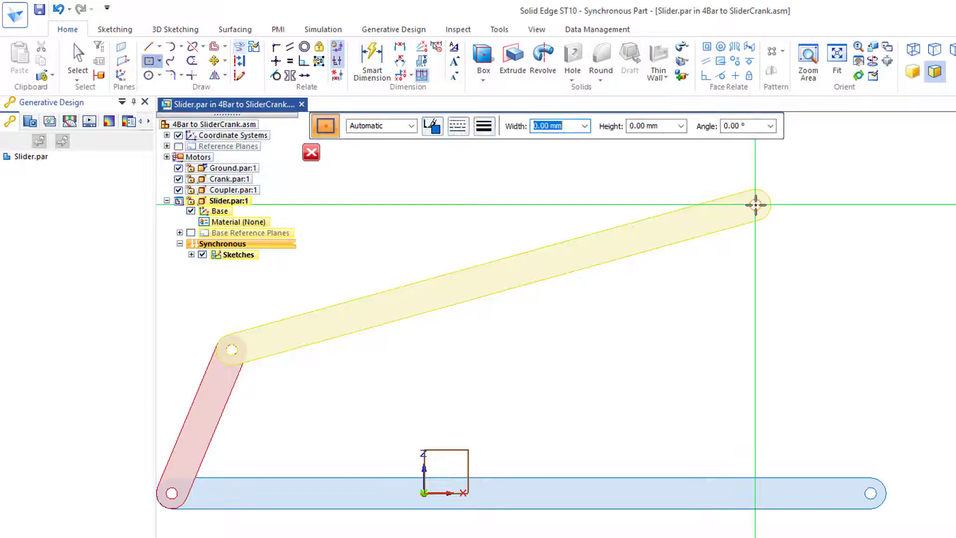
{"action": "left_click", "coordinate": [787, 205]}
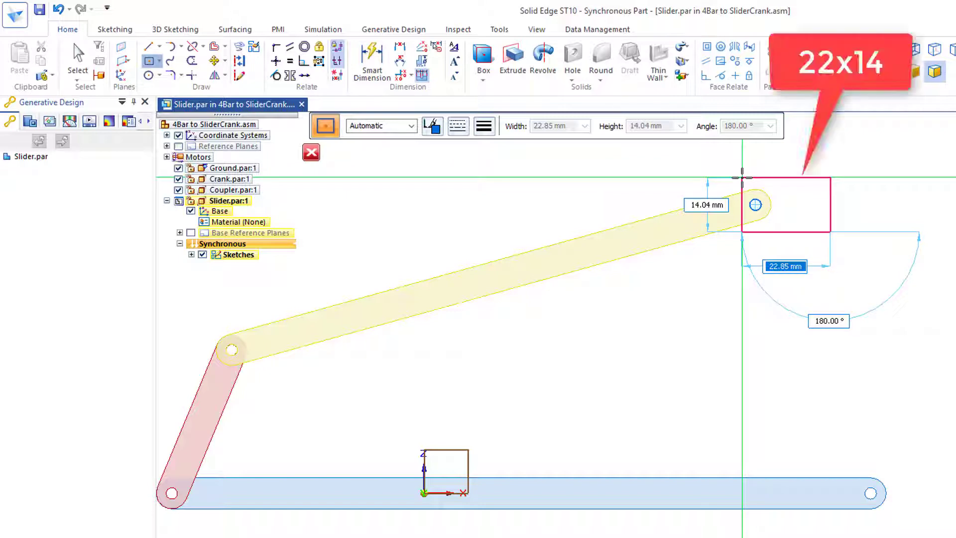
{"action": "type", "text": "22"}
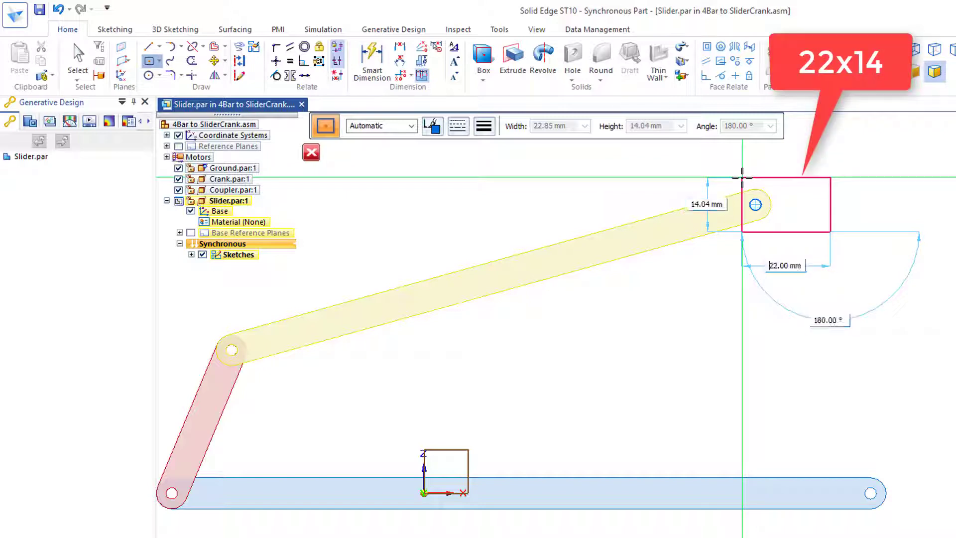
{"action": "key", "text": "Tab"}
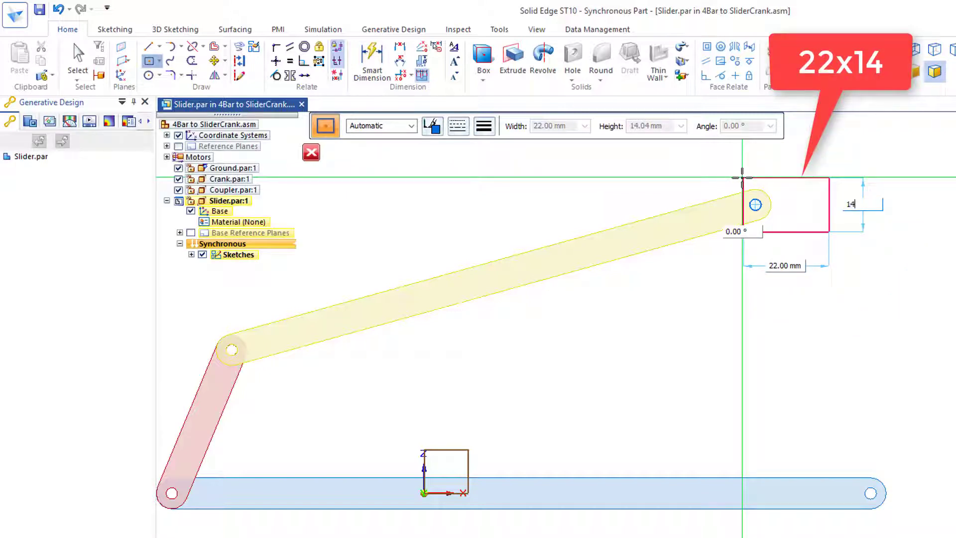
{"action": "type", "text": "14"}
{"action": "key", "text": "Tab"}
{"action": "left_click", "coordinate": [742, 174]}
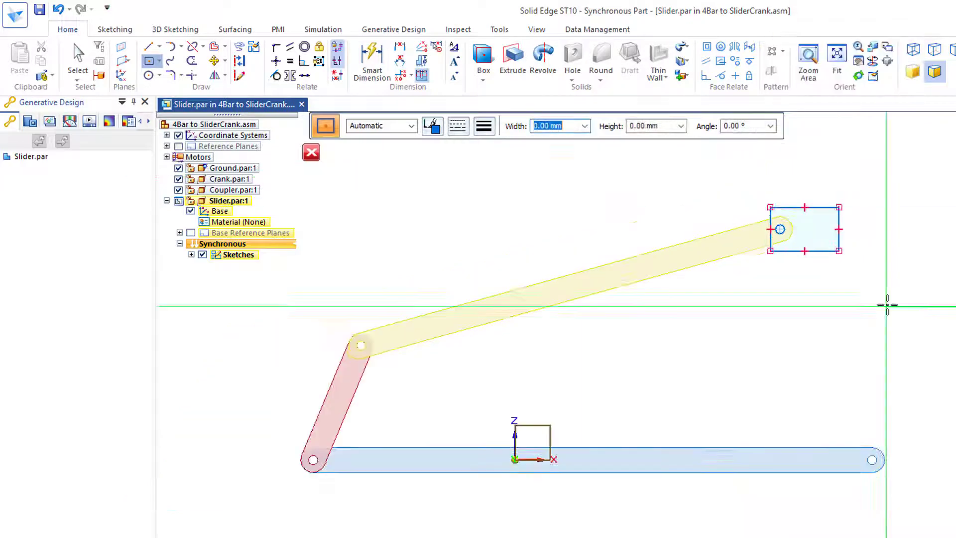
{"action": "mouse_move", "coordinate": [885, 304]}
{"action": "middle_mouse_down"}
{"action": "mouse_move", "coordinate": [794, 318]}
{"action": "mouse_move", "coordinate": [774, 351]}
{"action": "mouse_move", "coordinate": [757, 355]}
{"action": "middle_mouse_up"}
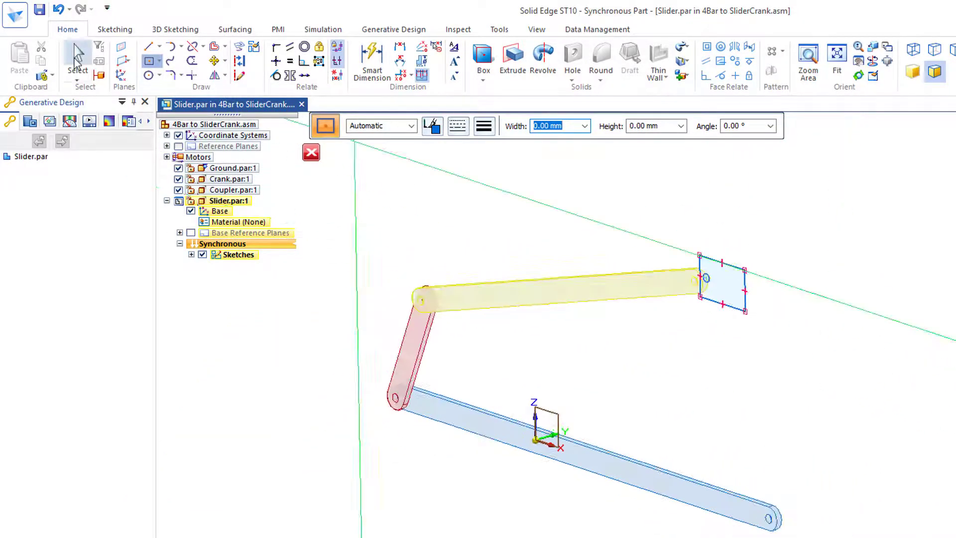
Extrude the rectangle region 10 mm into a block and return to the assembly
{"action": "left_click", "coordinate": [77, 54]}
{"action": "left_click", "coordinate": [731, 294]}
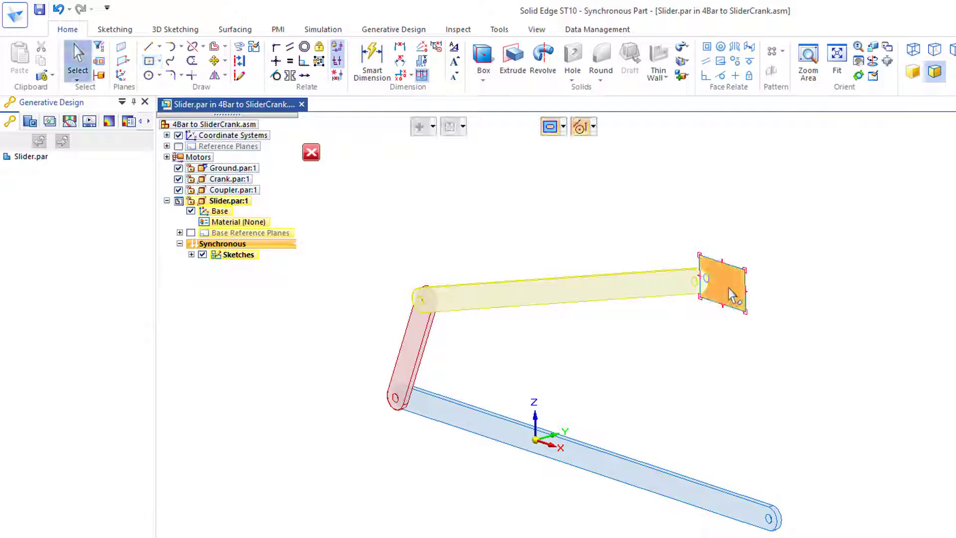
{"action": "left_click", "coordinate": [742, 279]}
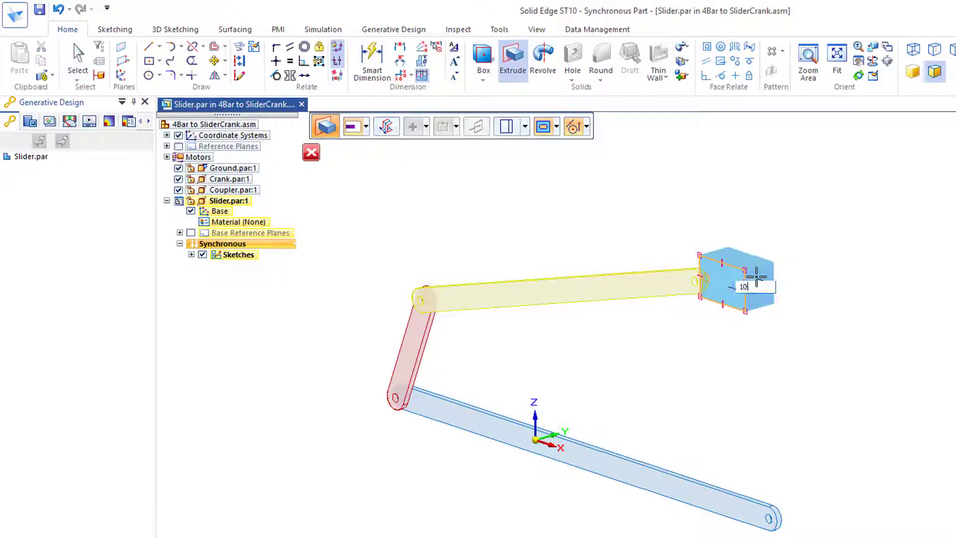
{"action": "type", "text": "10"}
{"action": "key", "text": "Return"}
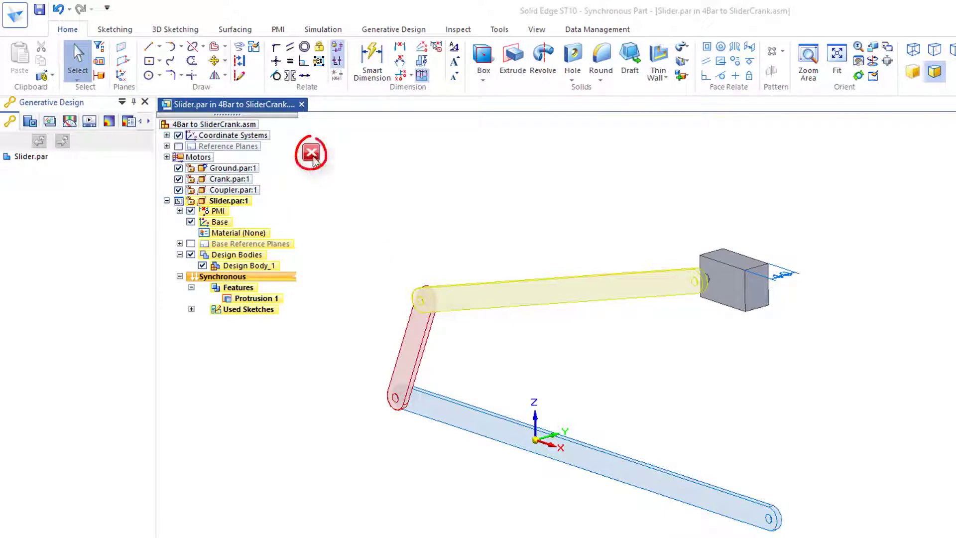
{"action": "left_click", "coordinate": [311, 154]}
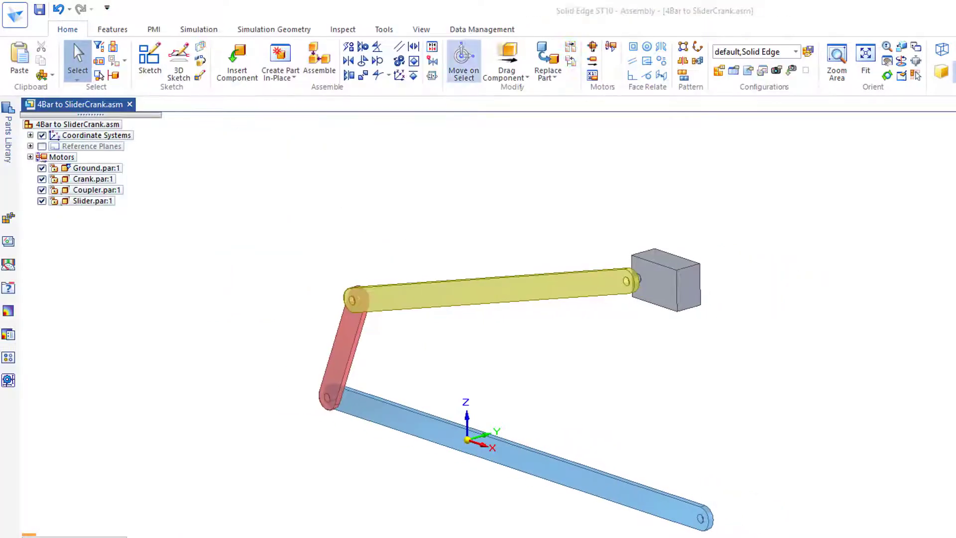
Axially align the slider hole with the coupler's end hole and mate the coupler face to the slider face
{"action": "left_click", "coordinate": [365, 50]}
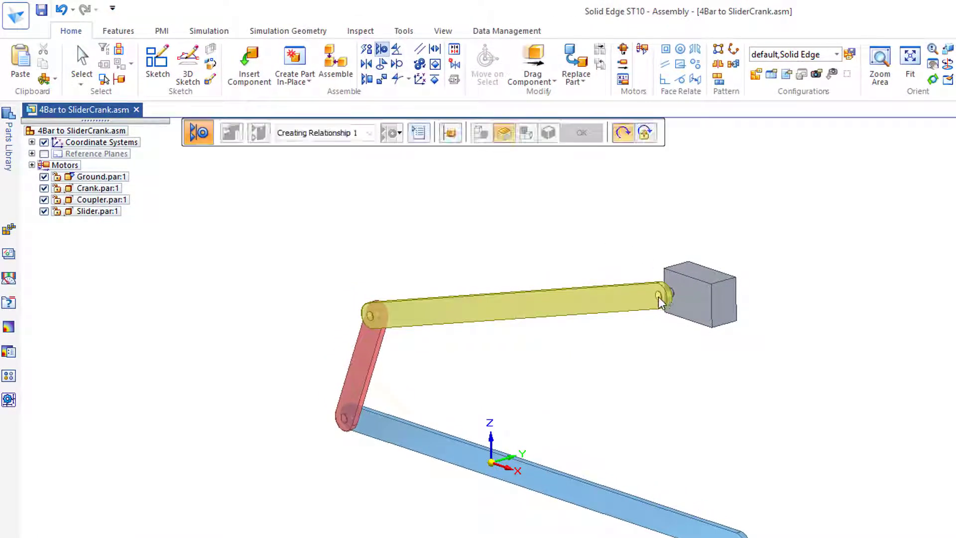
{"action": "left_click", "coordinate": [660, 303]}
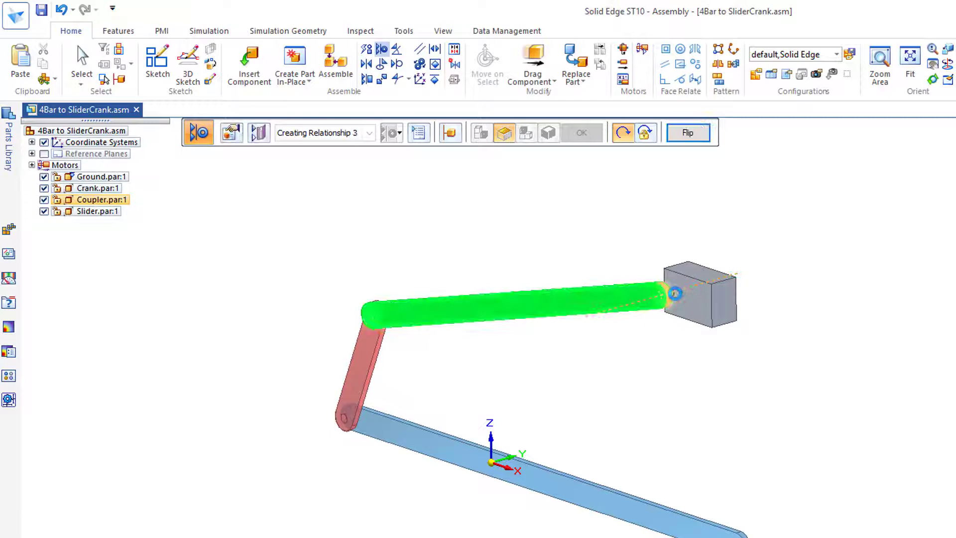
{"action": "left_click", "coordinate": [369, 64]}
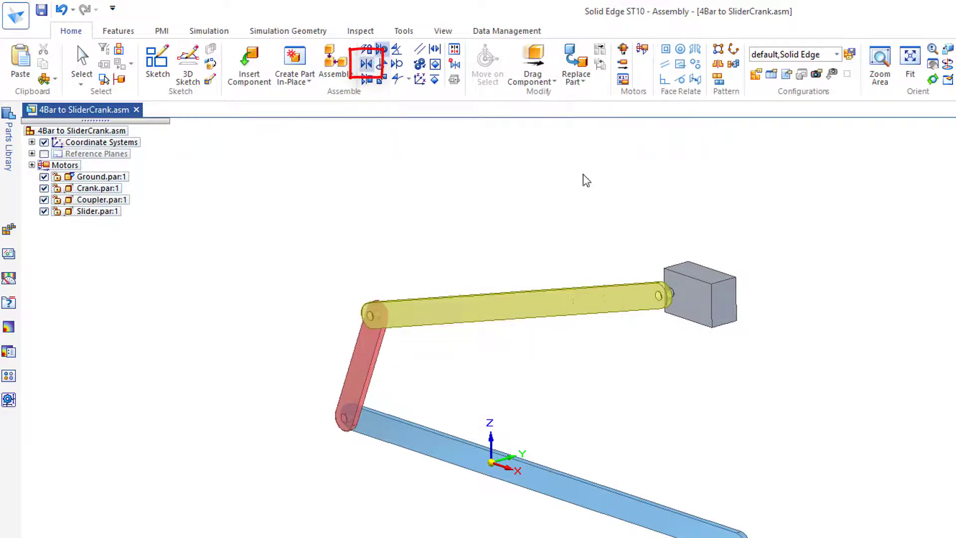
{"action": "middle_click_drag", "start_coordinate": [631, 203], "coordinate": [472, 213]}
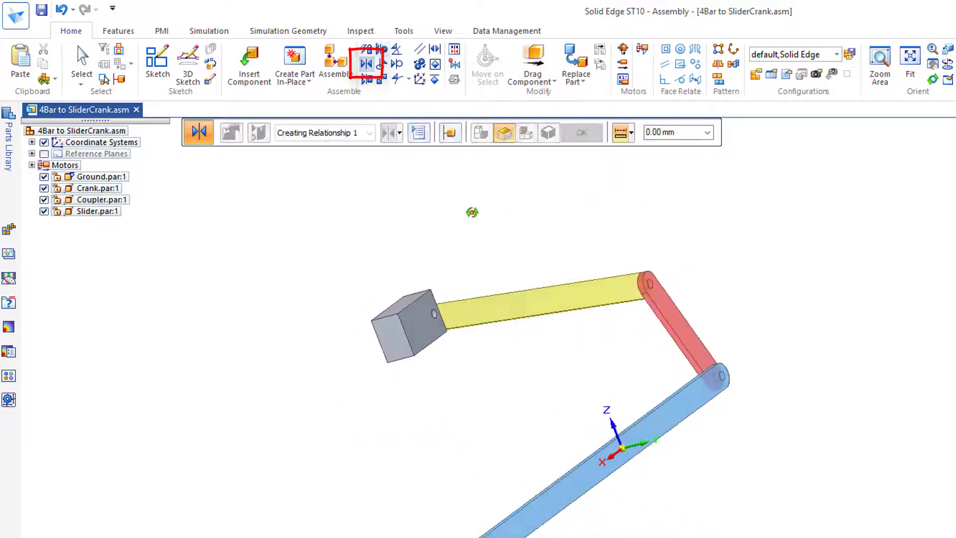
{"action": "left_click", "coordinate": [507, 311]}
{"action": "middle_click_drag", "start_coordinate": [297, 291], "coordinate": [660, 340]}
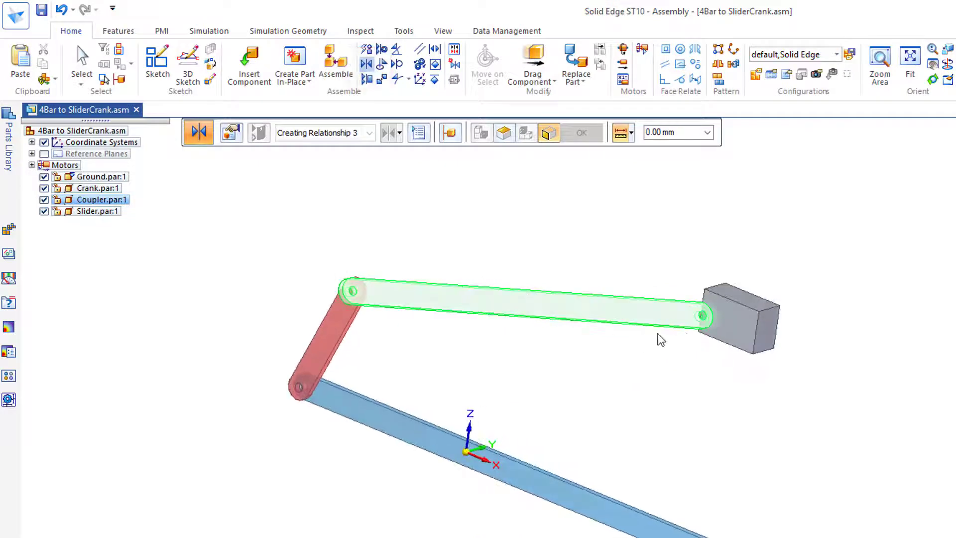
{"action": "left_click", "coordinate": [728, 324]}
{"action": "middle_click_drag", "start_coordinate": [587, 255], "coordinate": [709, 395]}
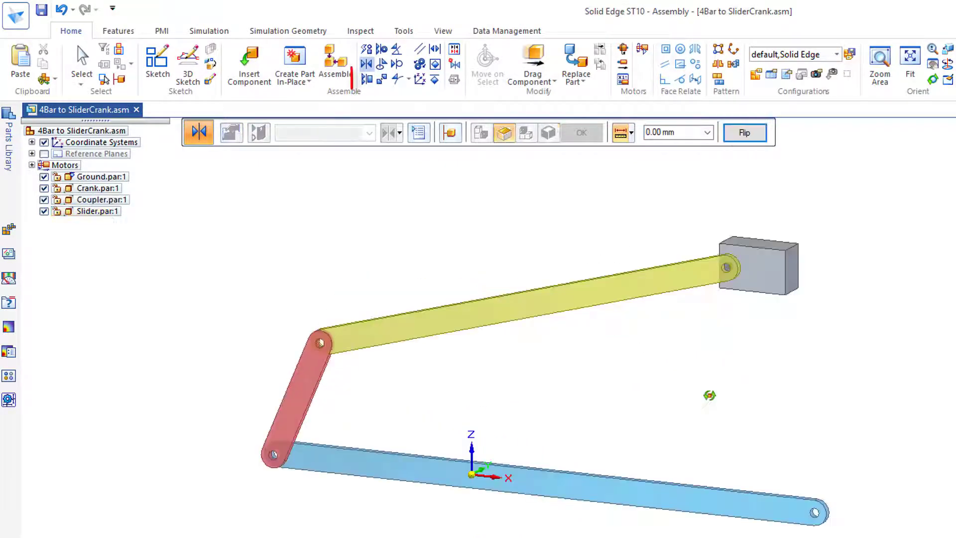
Planar-align the slider's bottom face to the ground bar face, flipped so it rests on the bar
{"action": "left_click", "coordinate": [369, 82]}
{"action": "middle_click_drag", "start_coordinate": [620, 429], "coordinate": [625, 321]}
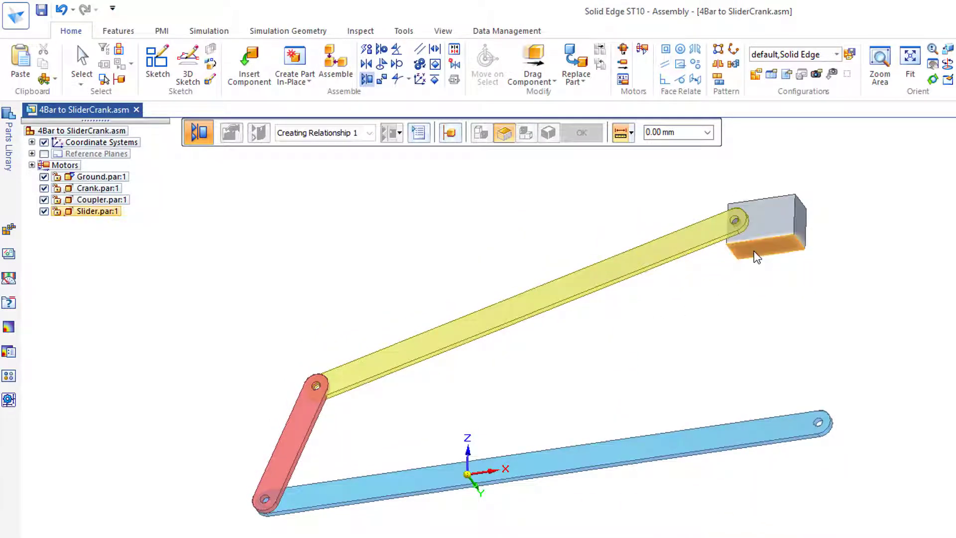
{"action": "left_click", "coordinate": [756, 257]}
{"action": "middle_click_drag", "start_coordinate": [683, 295], "coordinate": [703, 506]}
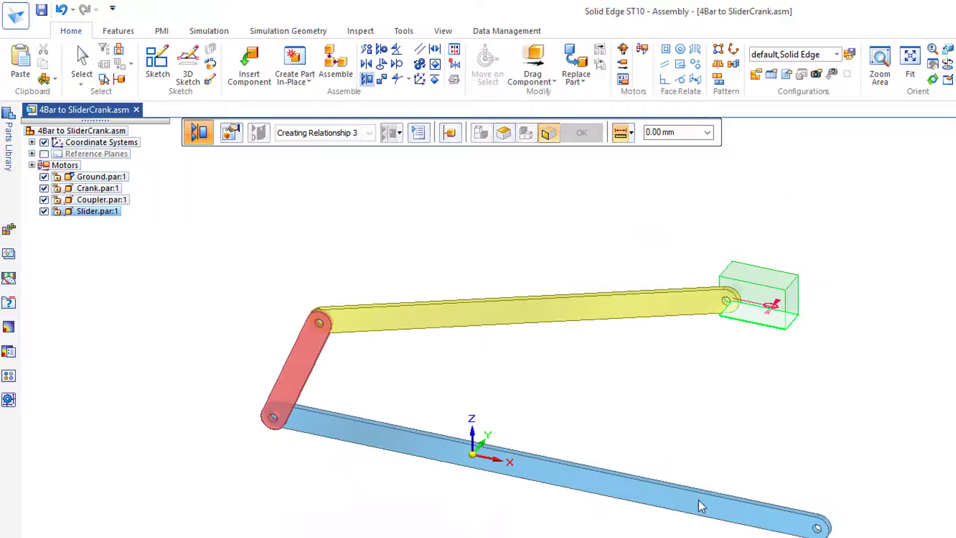
{"action": "scroll", "coordinate": [695, 532], "scroll_direction": "up", "scroll_amount": 4}
{"action": "left_click", "coordinate": [703, 437]}
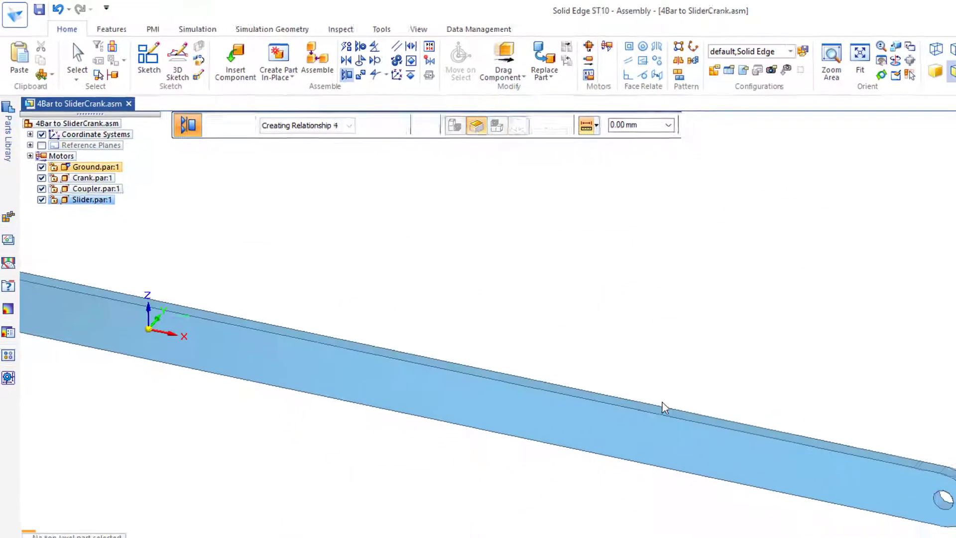
{"action": "scroll", "coordinate": [662, 405], "scroll_direction": "down", "scroll_amount": 5}
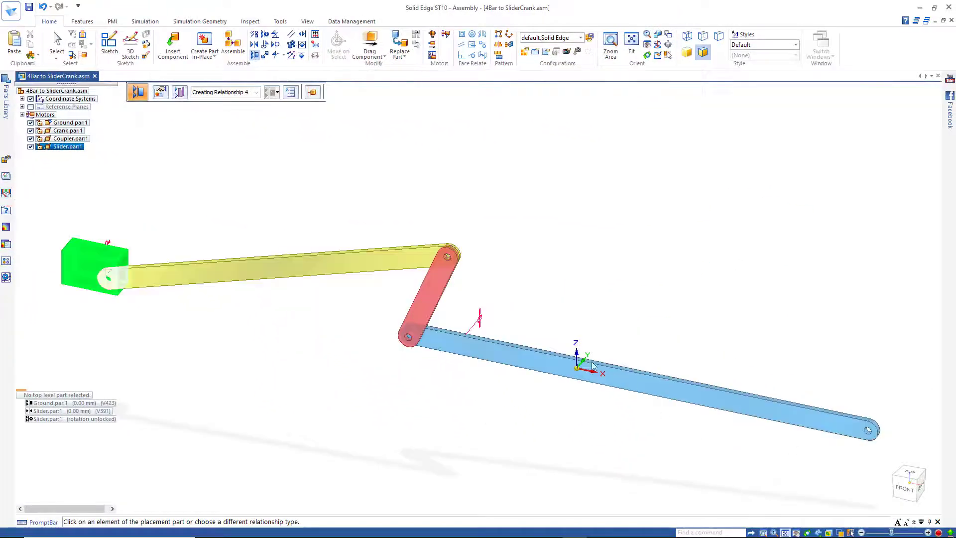
{"action": "left_click", "coordinate": [574, 350]}
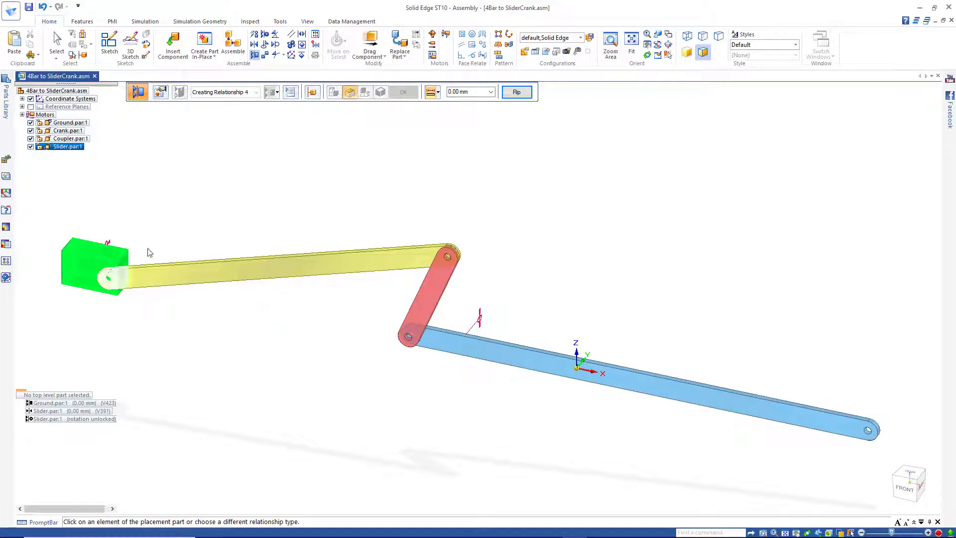
{"action": "left_click", "coordinate": [107, 245]}
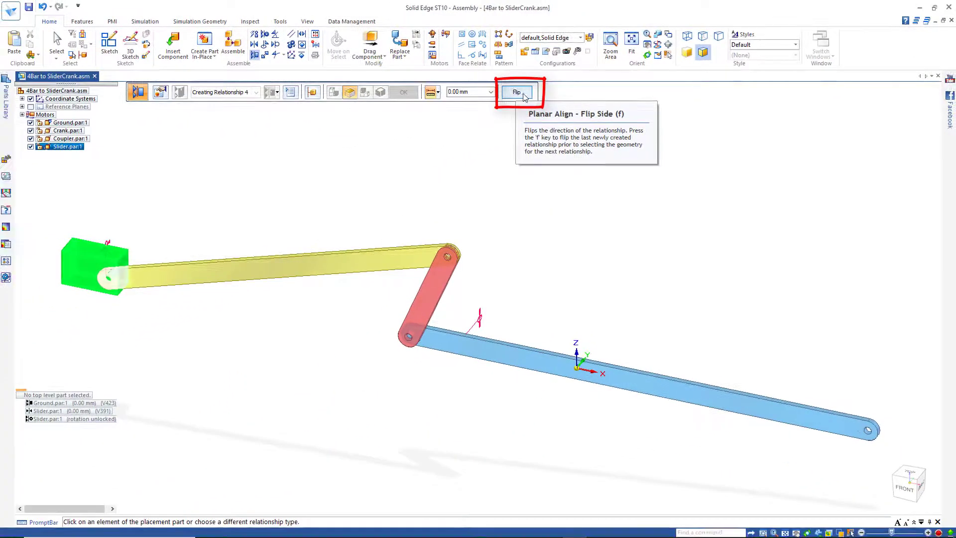
{"action": "left_click", "coordinate": [518, 93]}
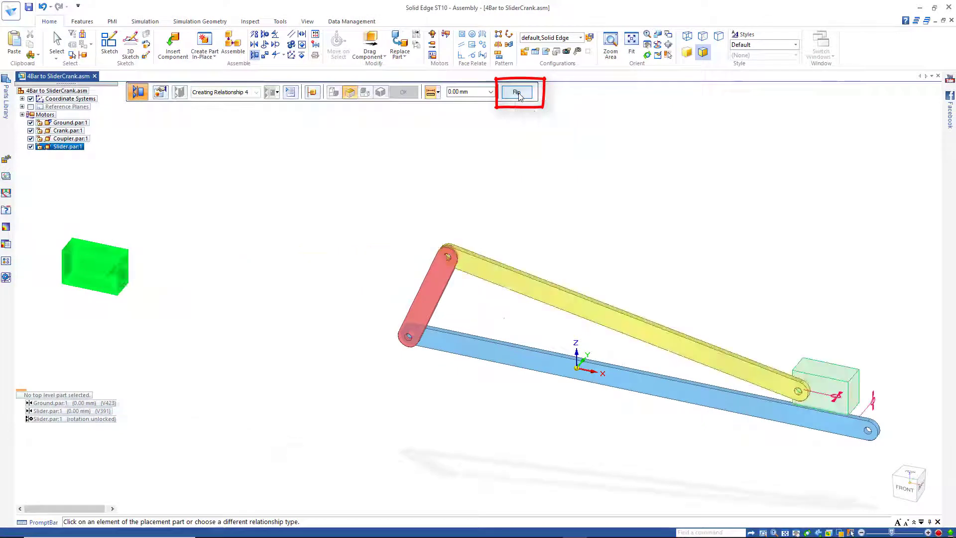
{"action": "left_click", "coordinate": [785, 533]}
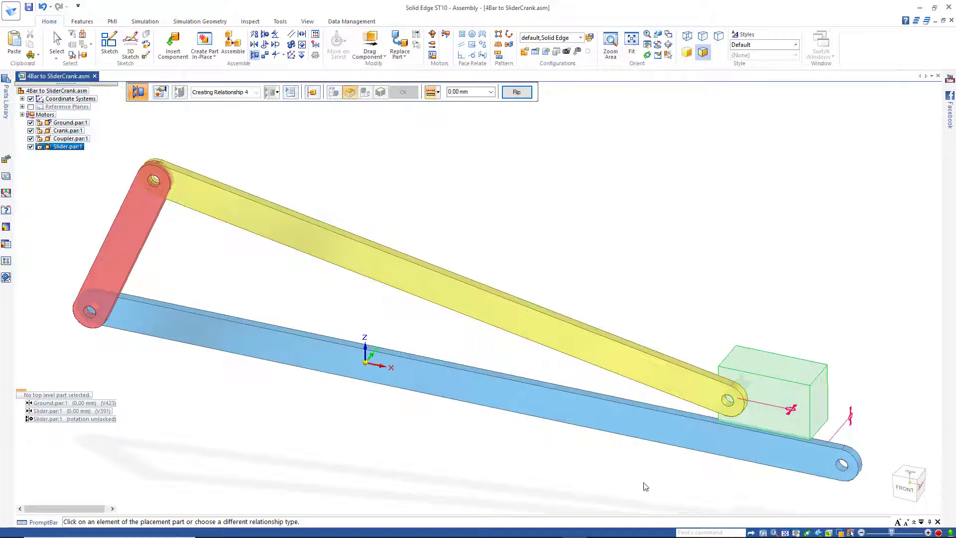
Play the Simulate Motor animation so the crank drives the slider along the ground bar
{"action": "scroll", "coordinate": [504, 244], "scroll_direction": "down", "scroll_amount": 3}
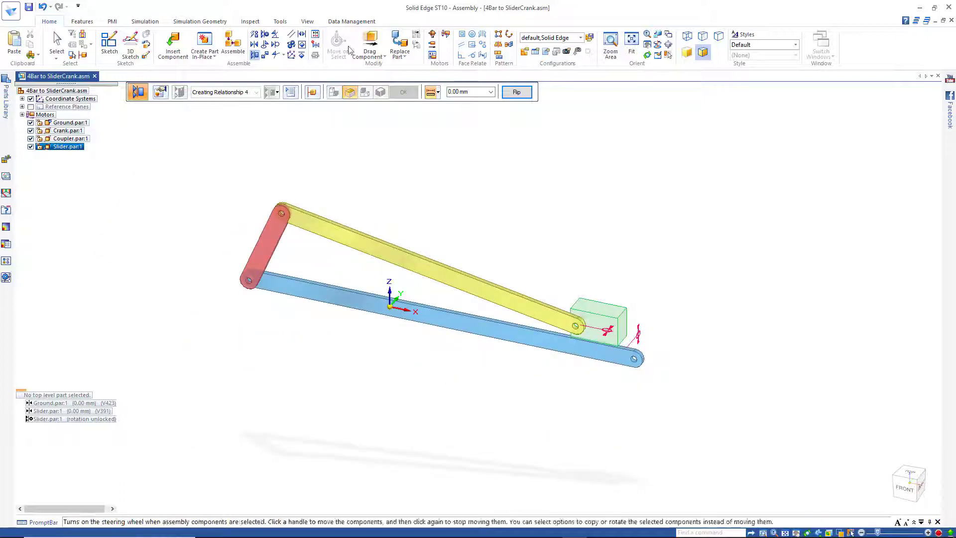
{"action": "left_click", "coordinate": [446, 36]}
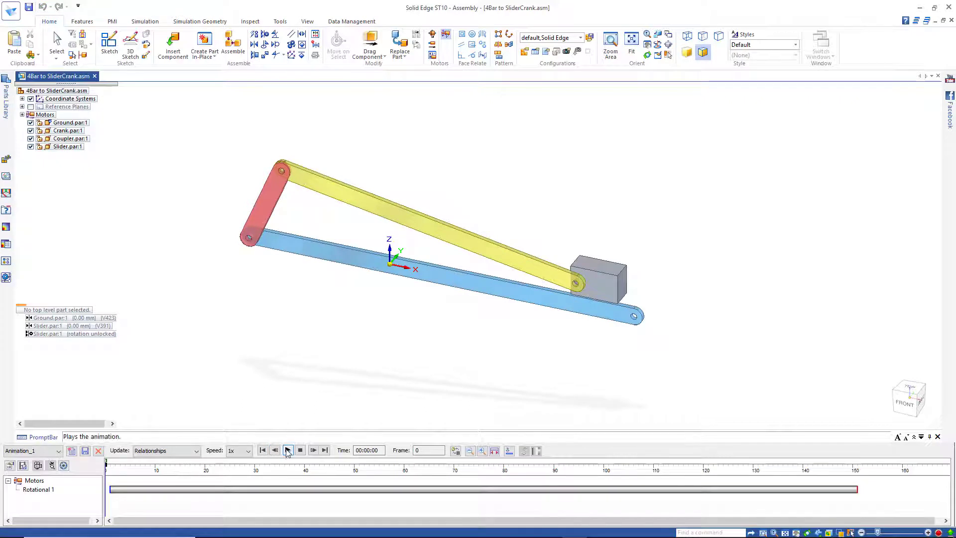
{"action": "left_click", "coordinate": [288, 450]}
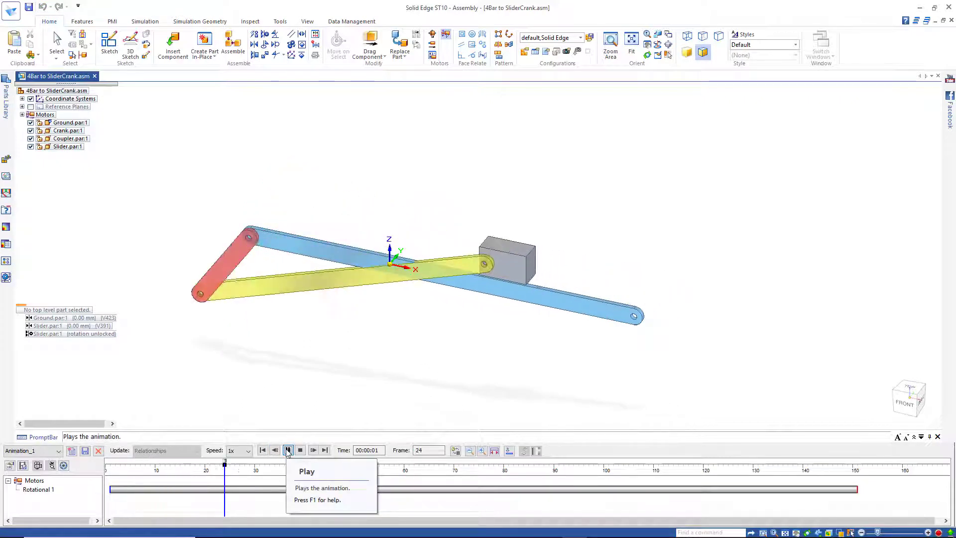